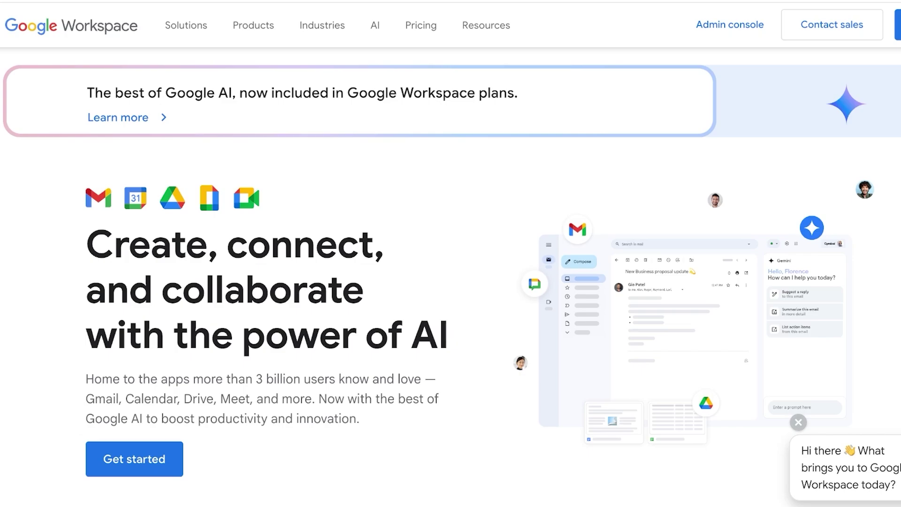
# Replace the business name with 'Lilys' and submit the business details
pyautogui.scroll(-5, 450, 277)
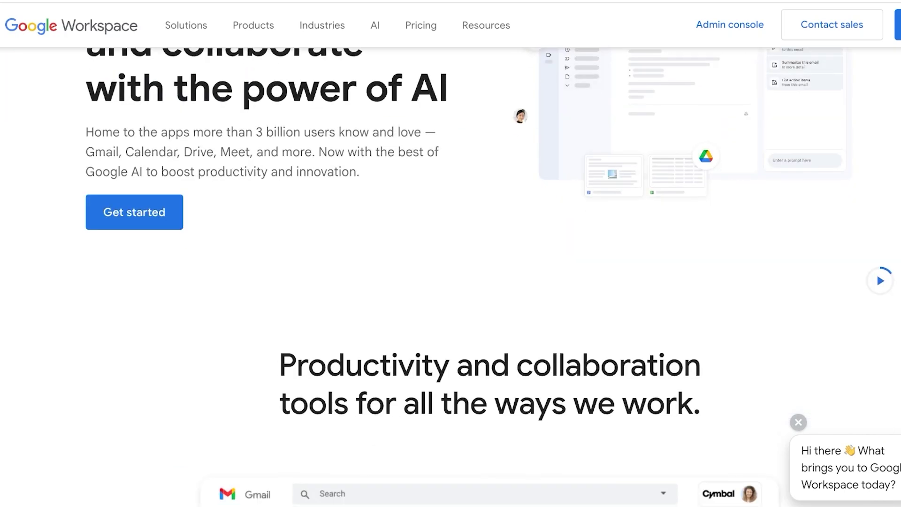
pyautogui.scroll(4, 451, 277)
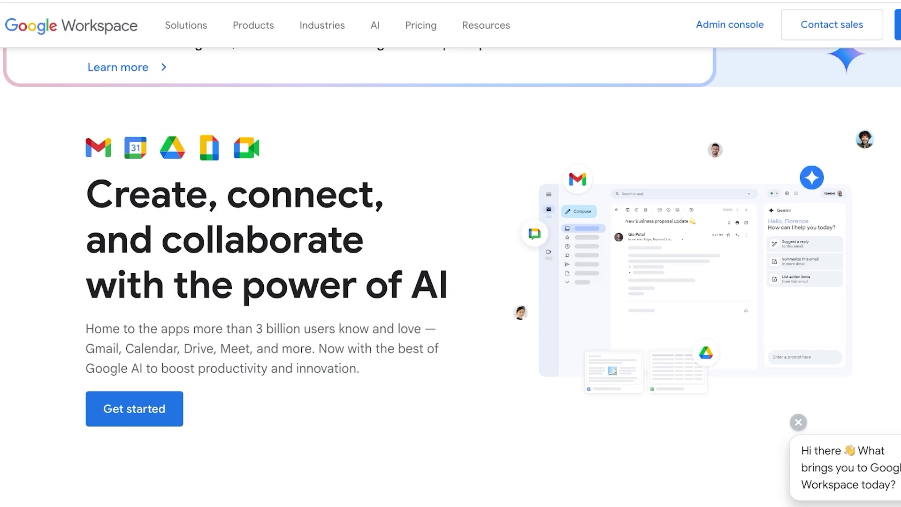
pyautogui.scroll(1, 450, 258)
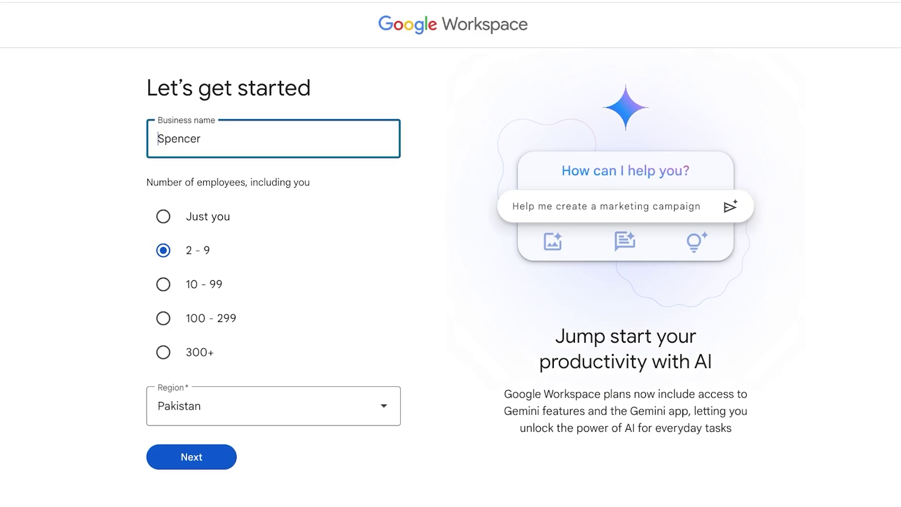
pyautogui.hotkey('ctrl', 'a')
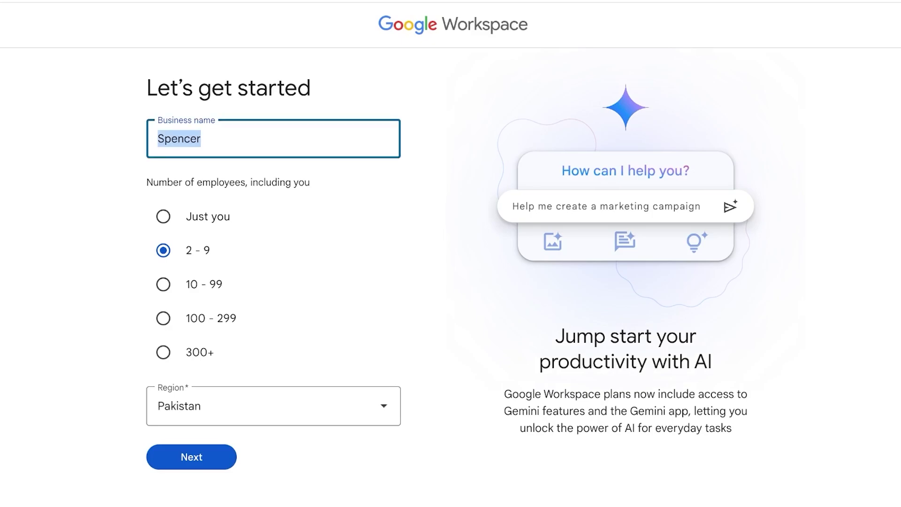
pyautogui.write('Lilys')
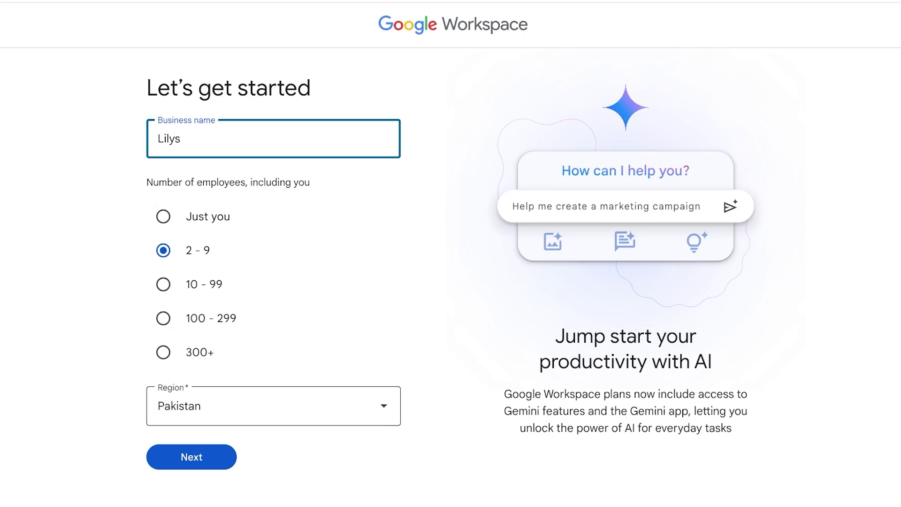
pyautogui.press('Return')
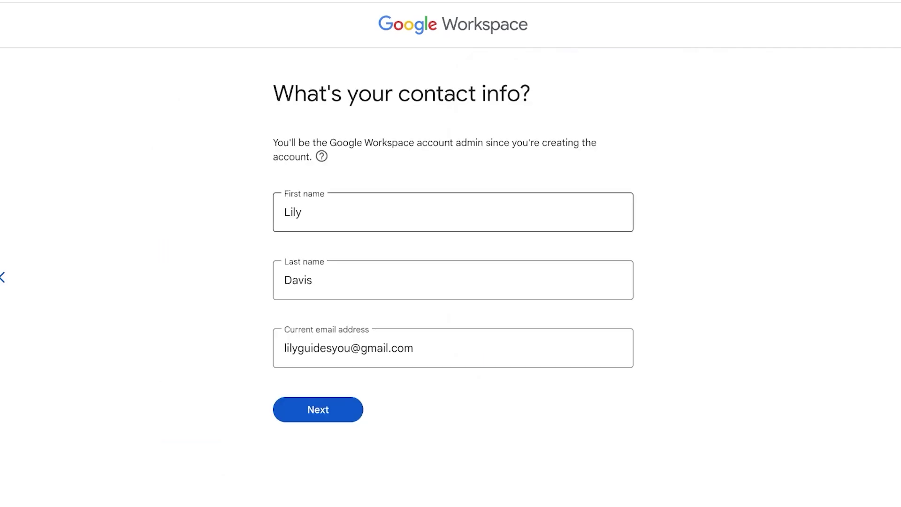
# Keep the prefilled first name, last name and email, and continue to the domain question
pyautogui.click(302, 212)
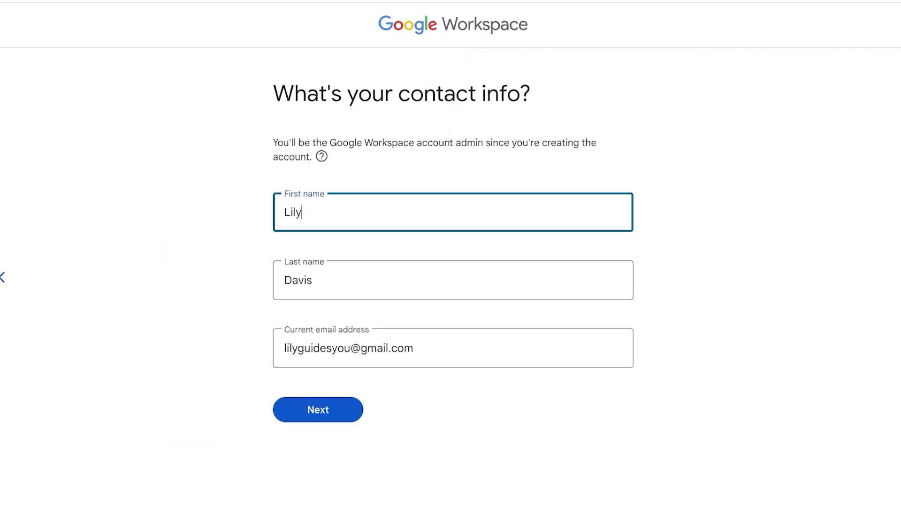
pyautogui.click(312, 280)
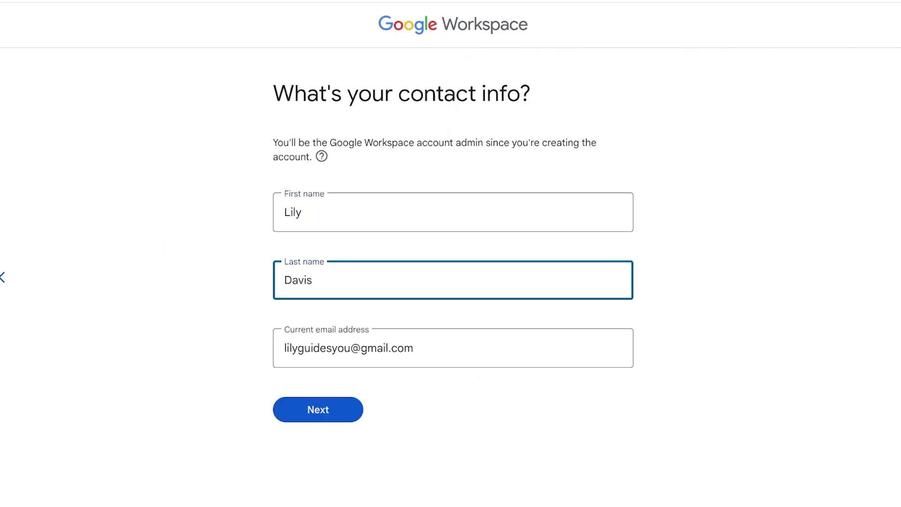
pyautogui.click(414, 348)
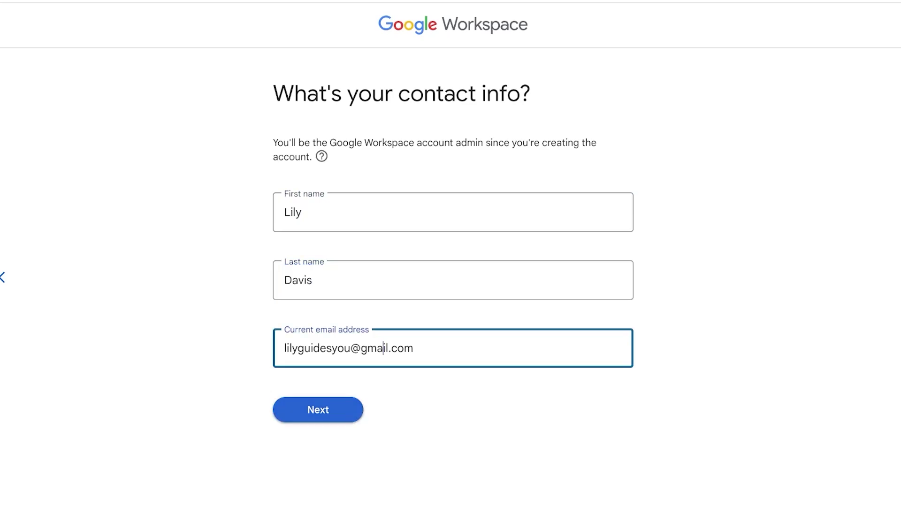
pyautogui.click(318, 409)
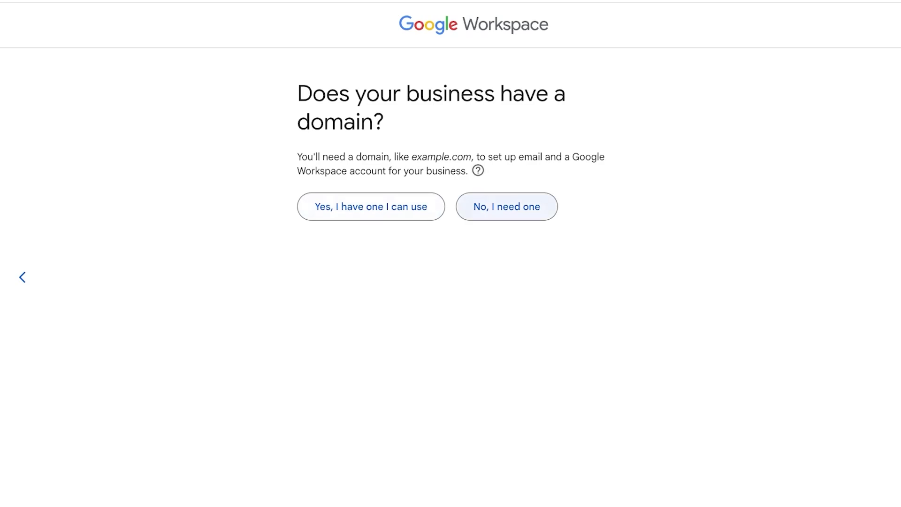
# Answer that the business already has a domain and submit the prefilled domain name
pyautogui.click(371, 207)
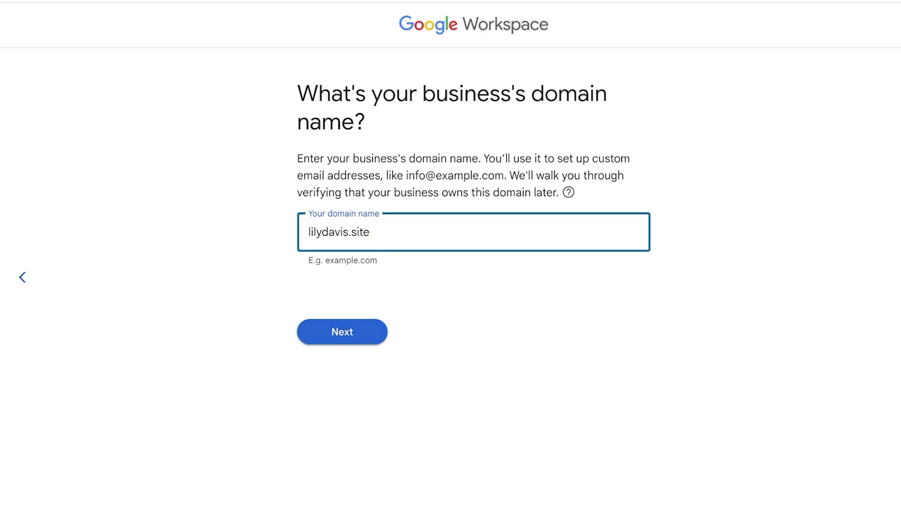
pyautogui.click(342, 332)
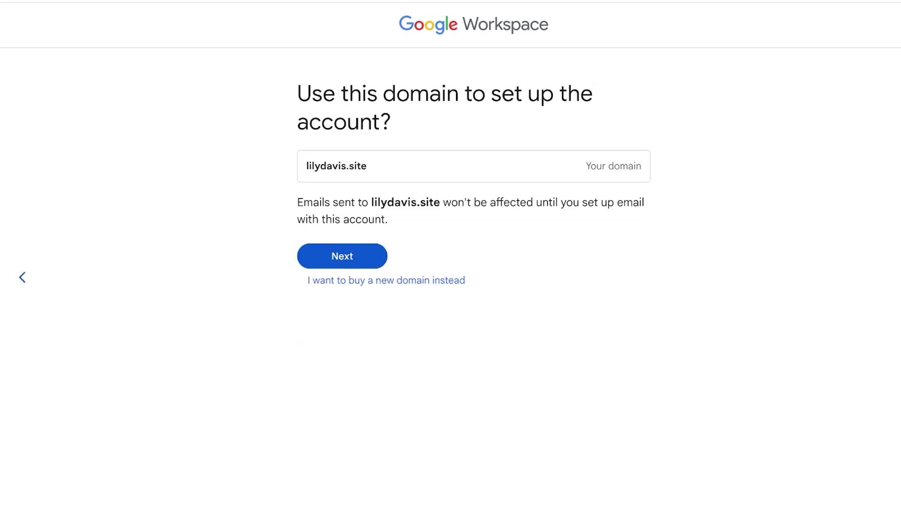
# Confirm the domain, enter the admin username and password, and agree to the terms
pyautogui.click(342, 255)
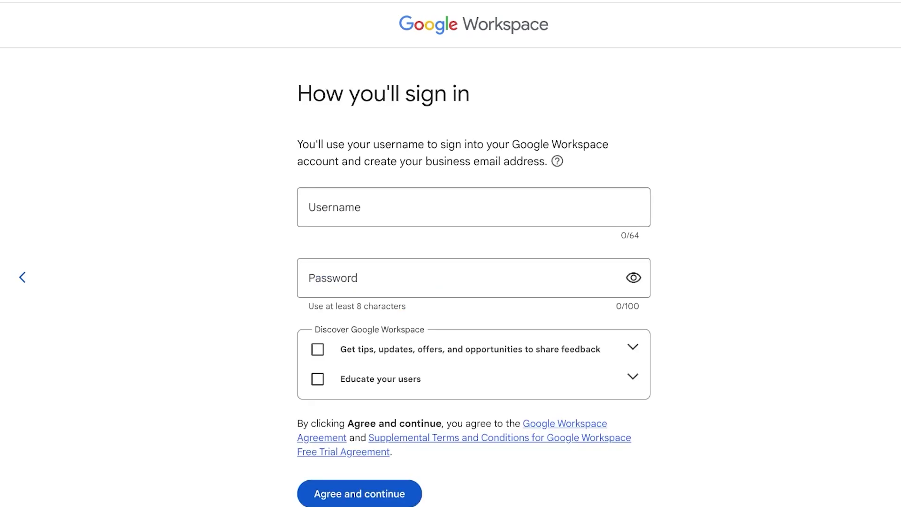
pyautogui.press('Tab')
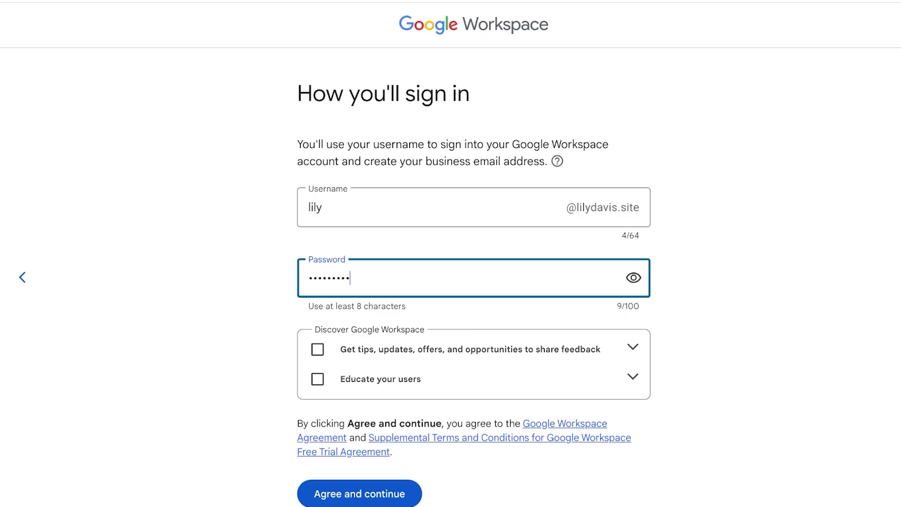
pyautogui.scroll(-1, 450, 281)
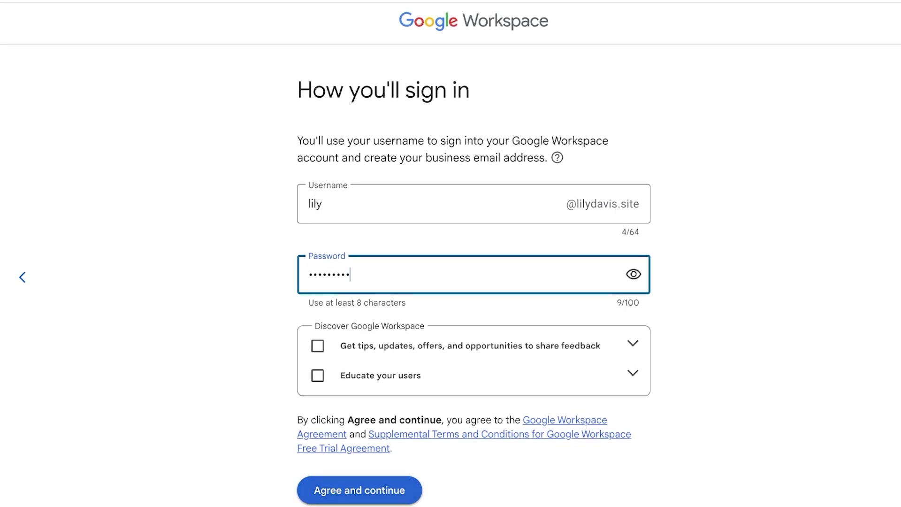
pyautogui.press('Return')
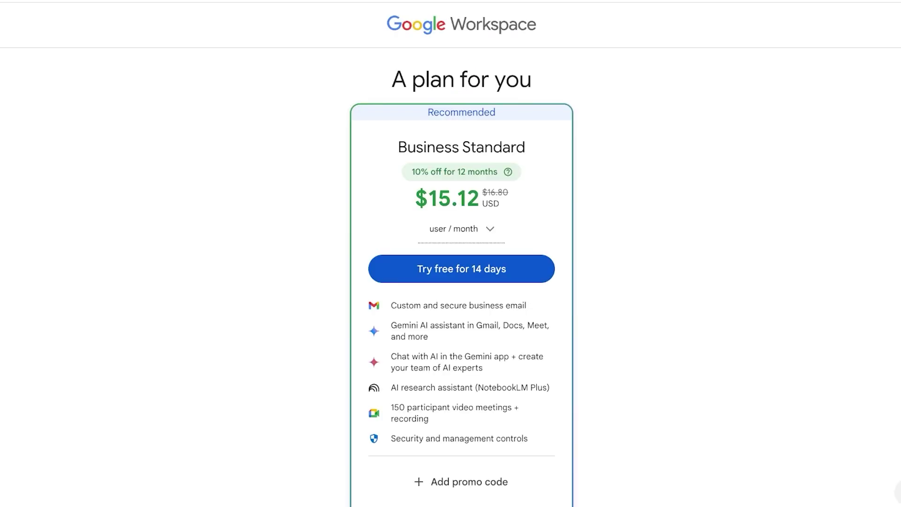
# Check the payment plans, keep Business Standard on Flexible monthly, and continue to checkout
pyautogui.click(461, 228)
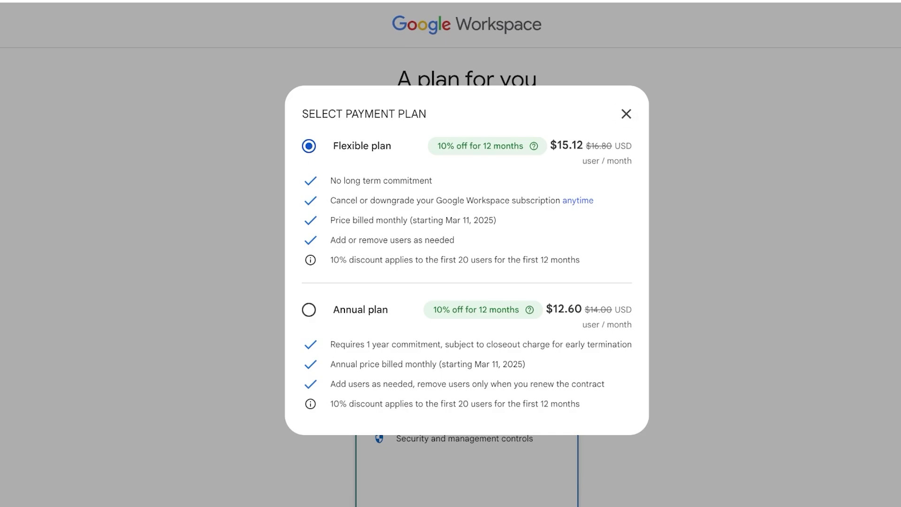
pyautogui.click(626, 114)
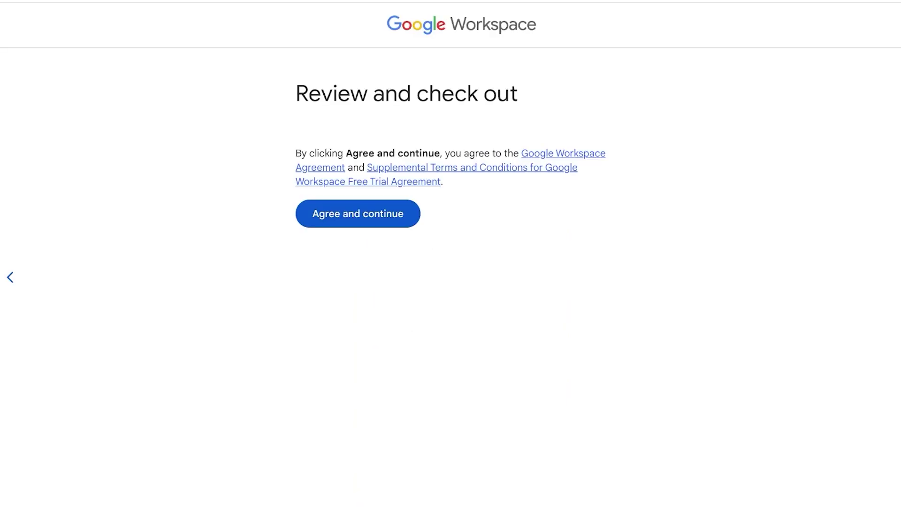
pyautogui.click(358, 213)
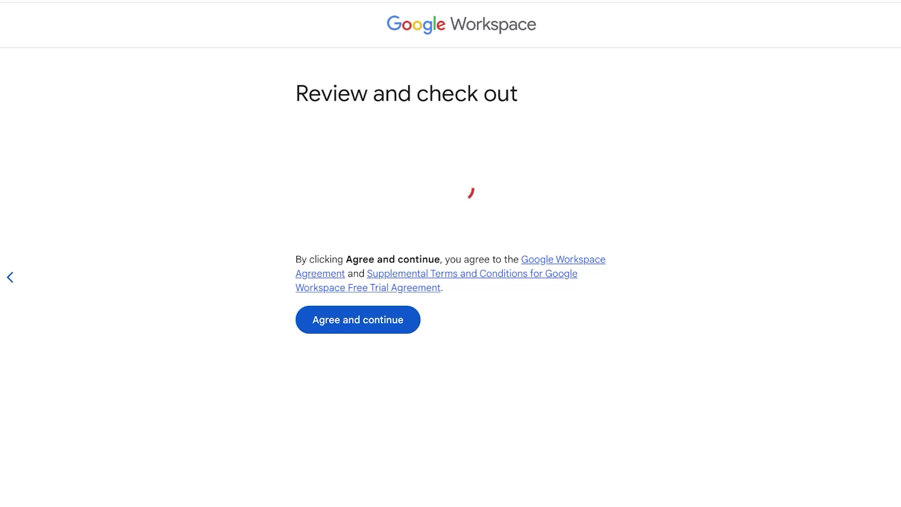
# Scroll through the checkout's Customer info and payment form
pyautogui.scroll(-7, 461, 253)
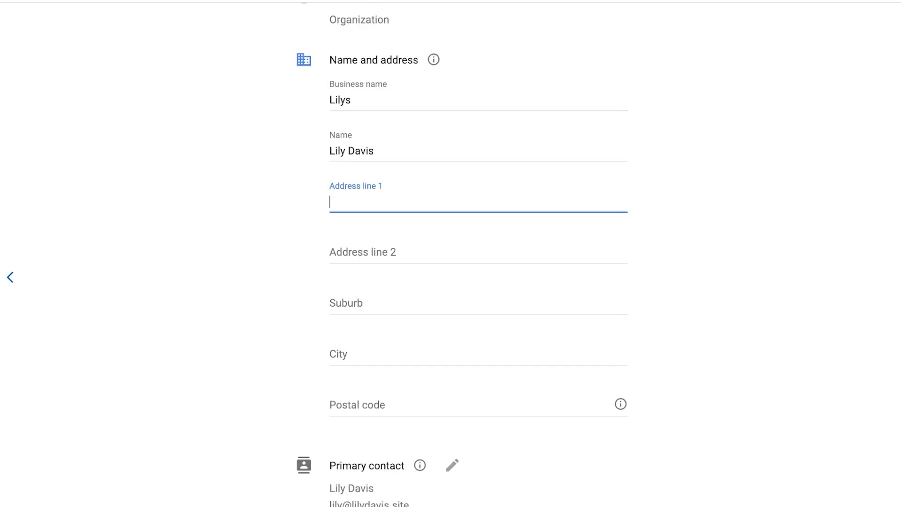
pyautogui.scroll(9, 461, 254)
pyautogui.scroll(4, 461, 253)
pyautogui.scroll(-1, 460, 253)
pyautogui.scroll(-12, 461, 254)
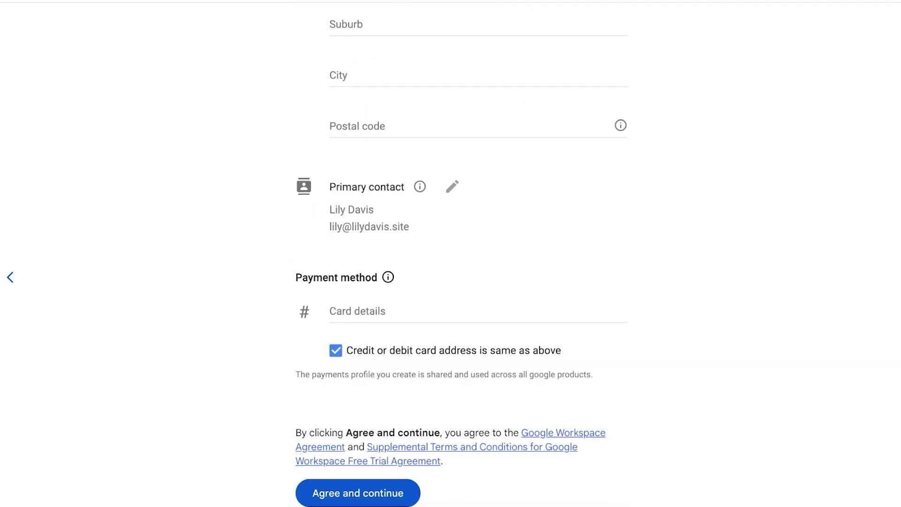
pyautogui.scroll(12, 461, 254)
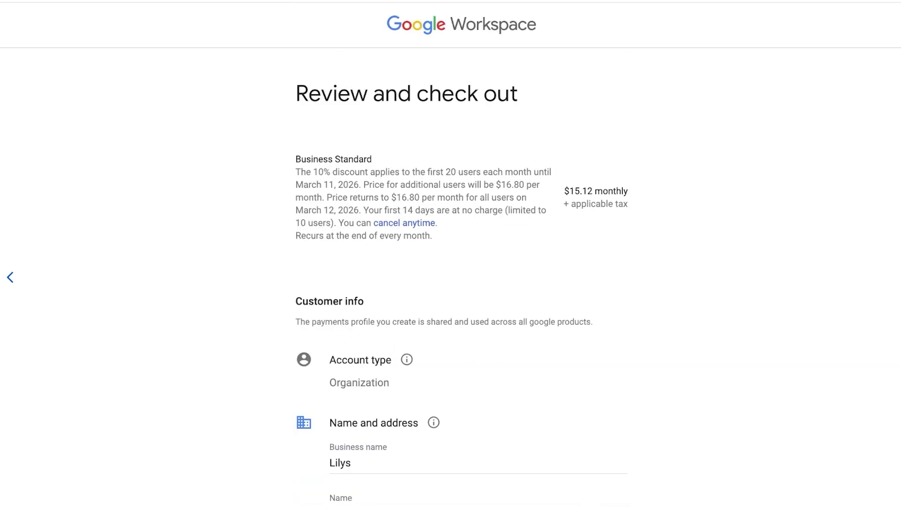
# Highlight the pricing terms: additional-user price, $16.80 total, 2026 date, 14-day trial, monthly recurrence
pyautogui.moveTo(363, 185); pyautogui.dragTo(539, 184)
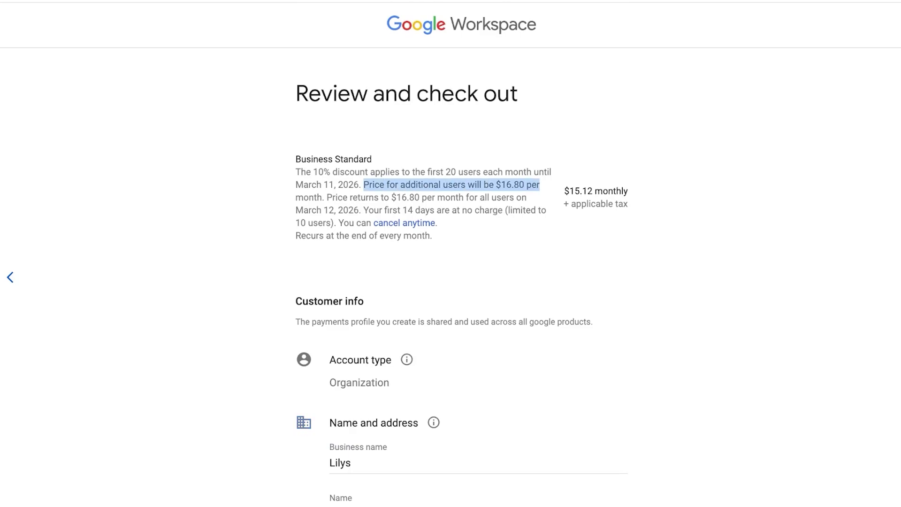
pyautogui.moveTo(335, 197); pyautogui.dragTo(516, 197)
pyautogui.moveTo(359, 210); pyautogui.dragTo(442, 209)
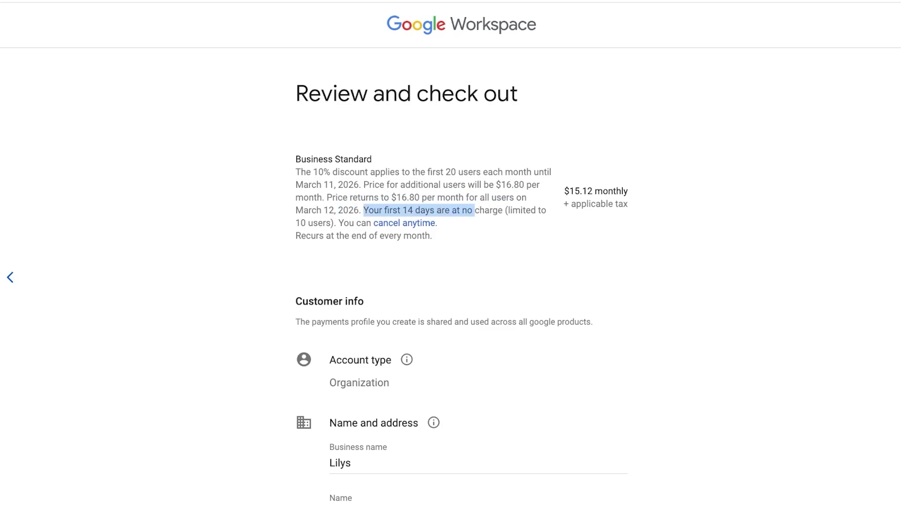
pyautogui.moveTo(474, 210); pyautogui.dragTo(498, 210)
pyautogui.moveTo(432, 236)
pyautogui.mouseDown()
pyautogui.moveTo(397, 235)
pyautogui.moveTo(426, 235)
pyautogui.mouseUp()
pyautogui.scroll(-5, 451, 253)
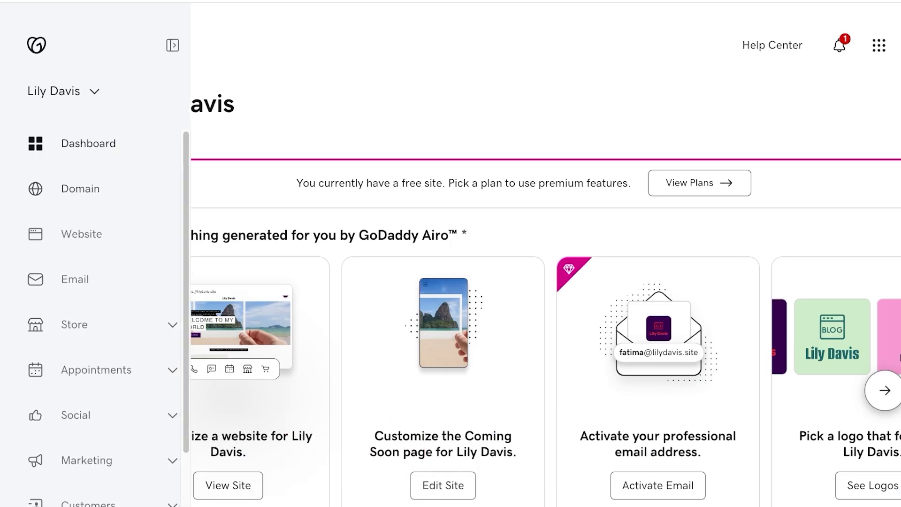
# Open the domain's overview page in GoDaddy and scroll to the Domain Connect link for Google
pyautogui.scroll(-7, 513, 283)
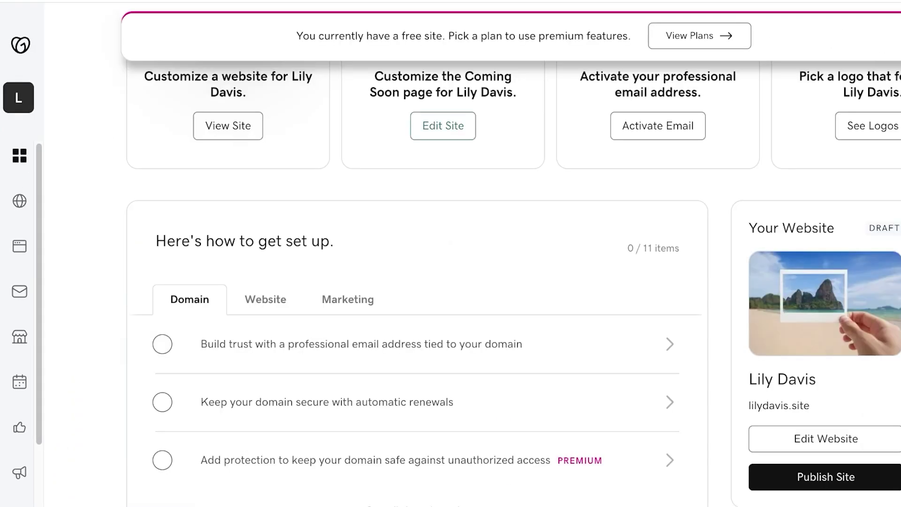
pyautogui.scroll(3, 513, 283)
pyautogui.moveTo(94, 324)
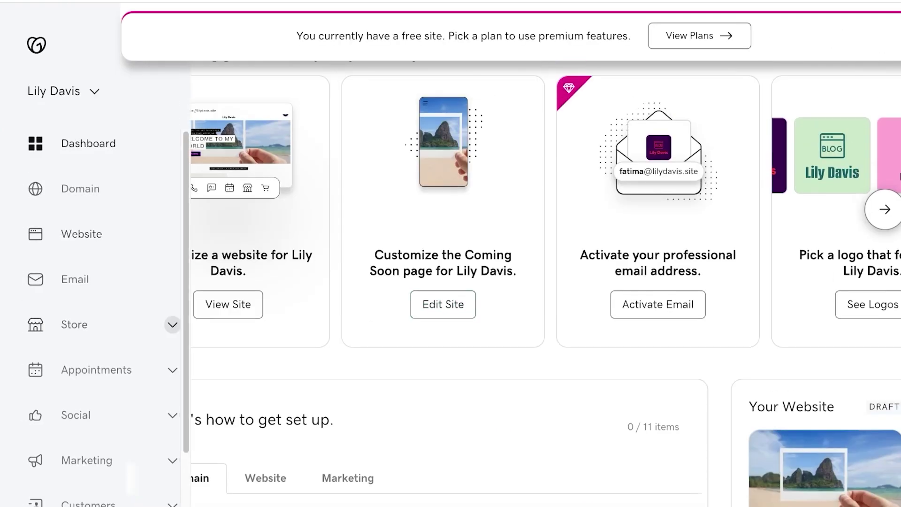
pyautogui.scroll(-1, 108, 319)
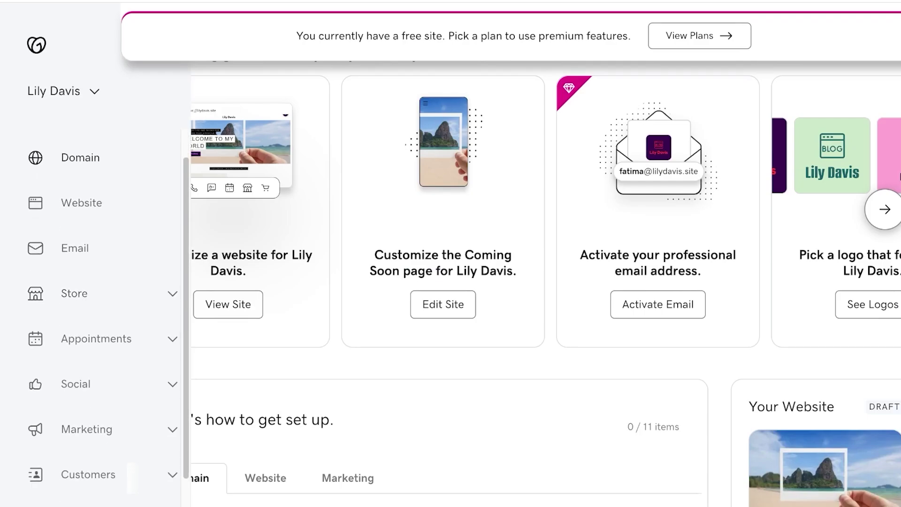
pyautogui.click(80, 157)
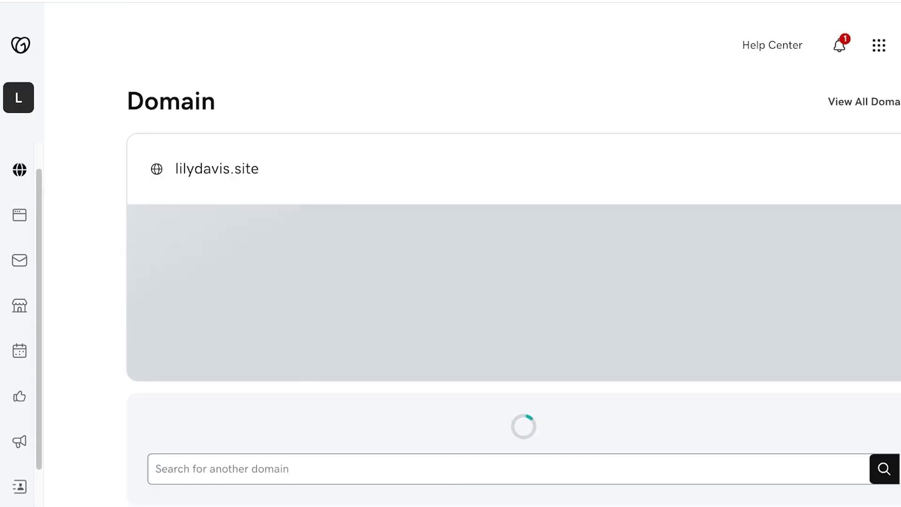
pyautogui.scroll(-1, 513, 283)
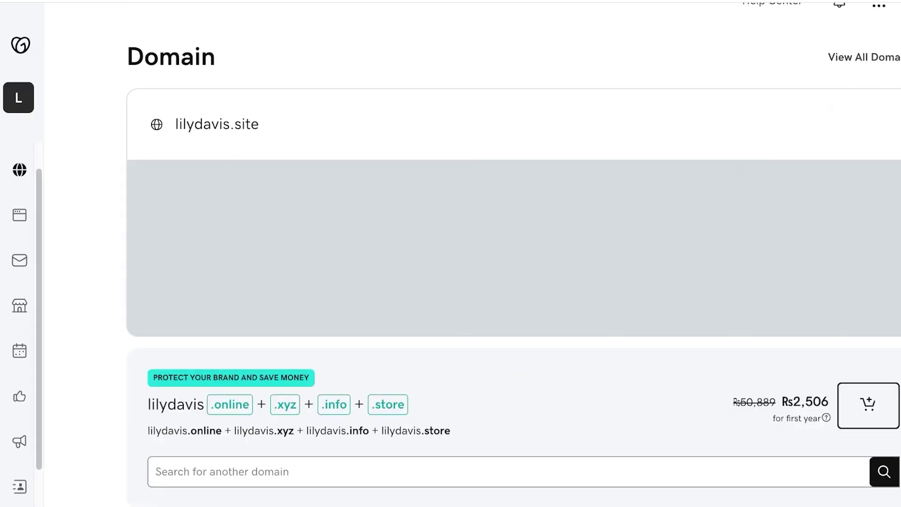
pyautogui.scroll(-1, 513, 283)
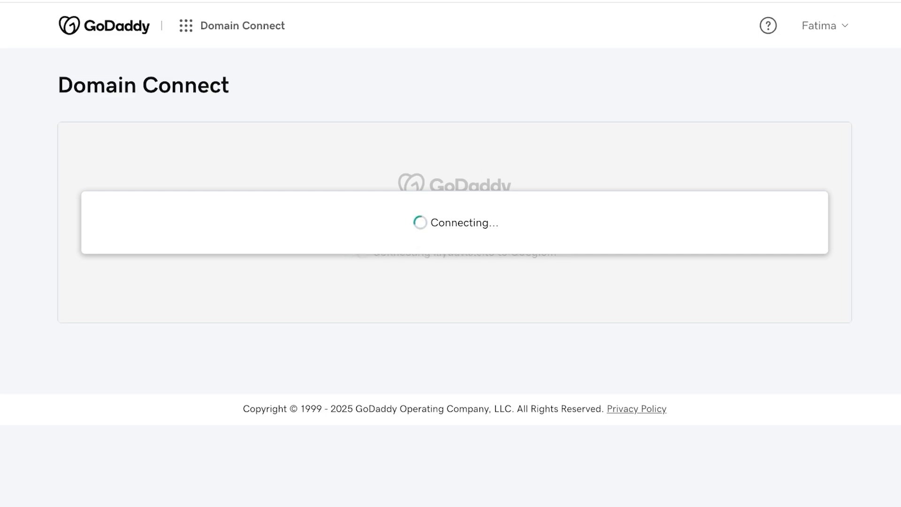
# Authorize Google's Domain Verification and Gmail Setup on the domain through Domain Connect
pyautogui.scroll(-2, 451, 253)
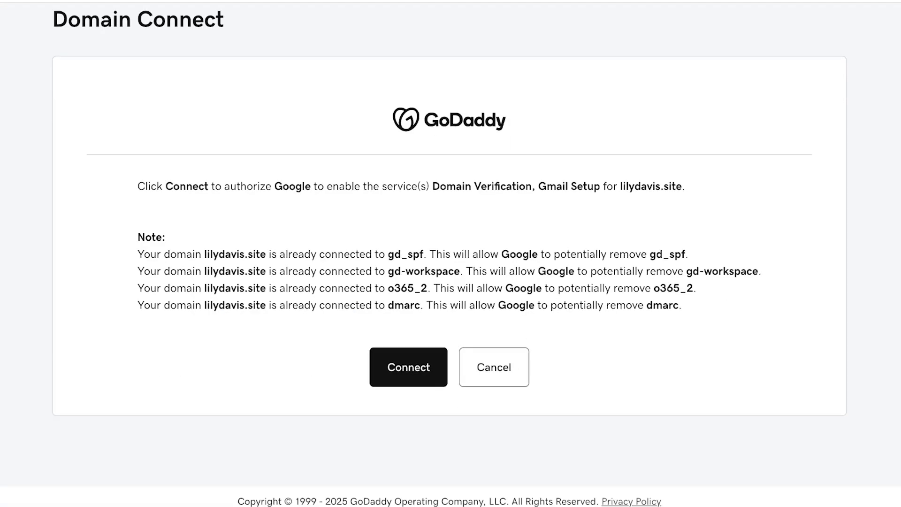
pyautogui.press('Return')
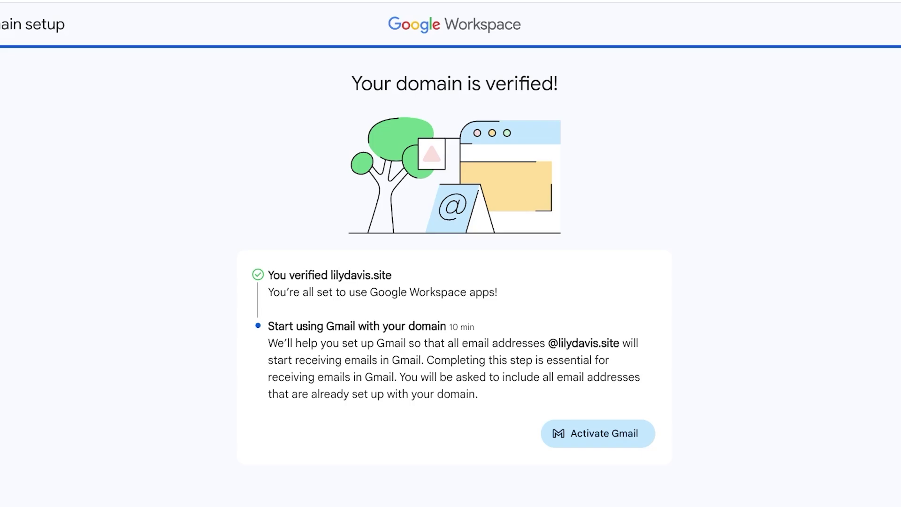
# Activate Gmail for the domain and highlight the note about uninterrupted email delivery
pyautogui.click(597, 433)
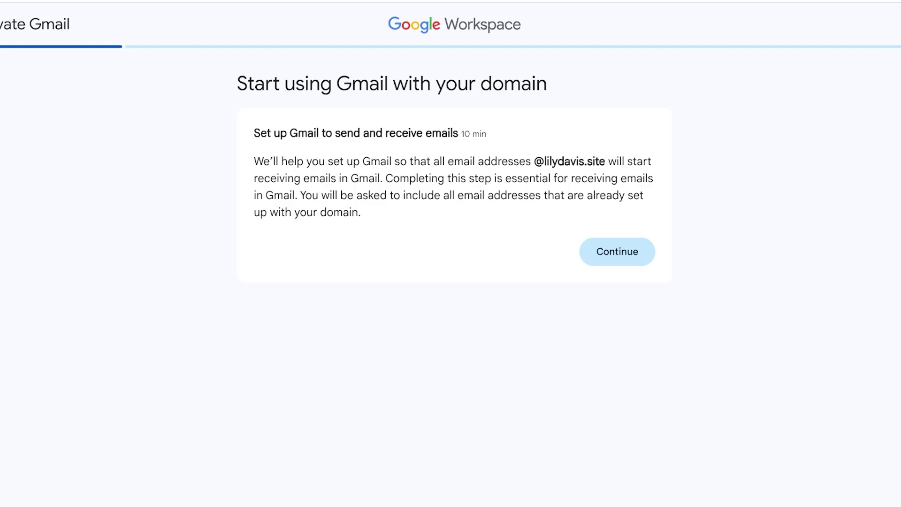
pyautogui.press('Return')
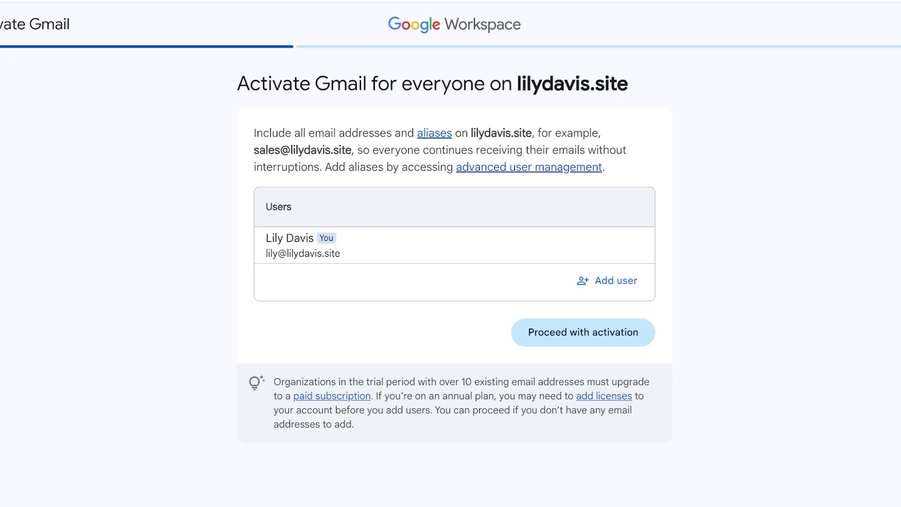
pyautogui.moveTo(400, 150); pyautogui.dragTo(627, 150)
# Cancel the Add team member form and proceed with activation keeping only the owner account
pyautogui.click(606, 280)
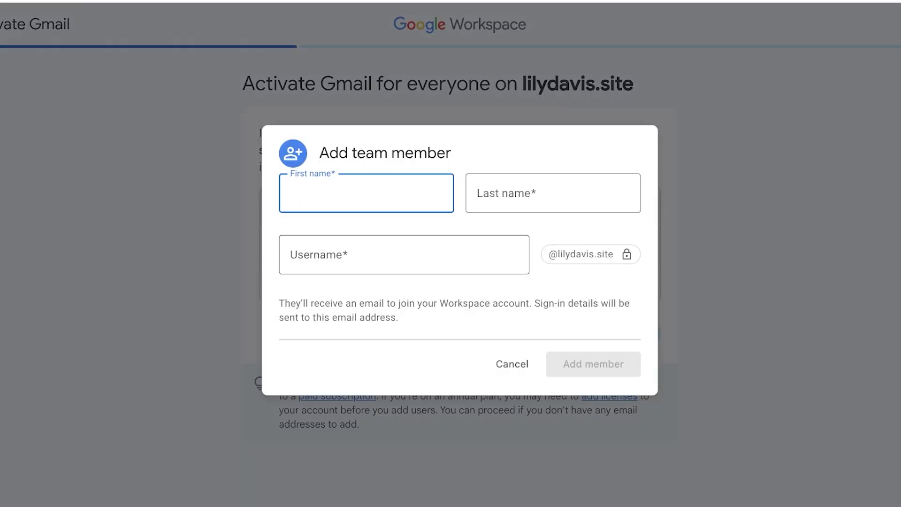
pyautogui.click(403, 254)
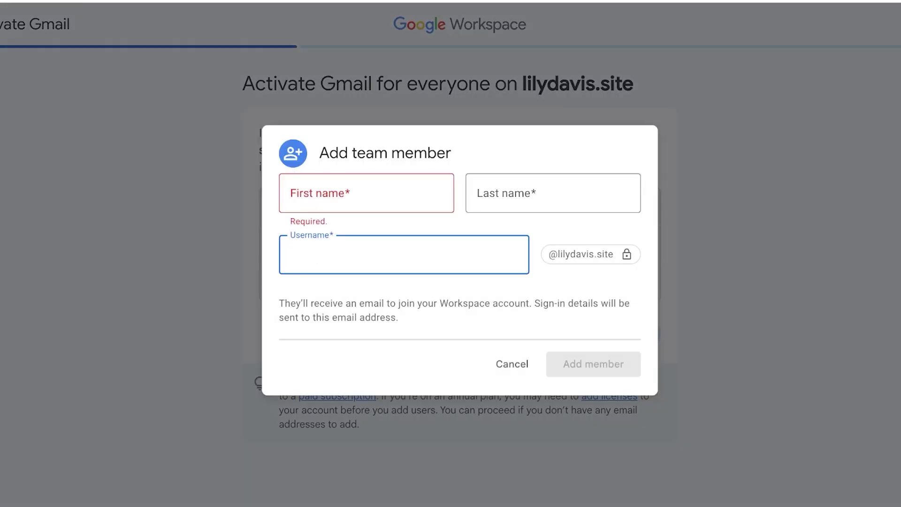
pyautogui.press('Escape')
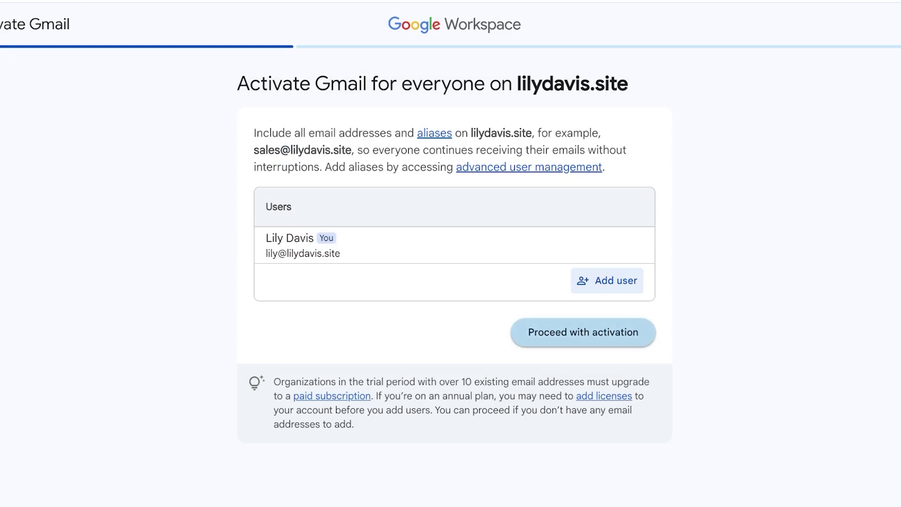
pyautogui.click(582, 332)
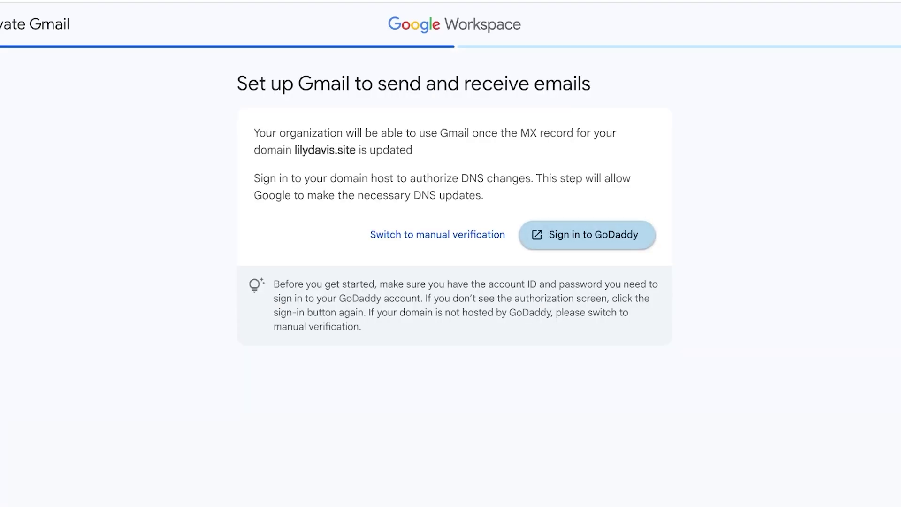
# Sign in to GoDaddy to authorize the MX record update for Gmail
pyautogui.click(587, 235)
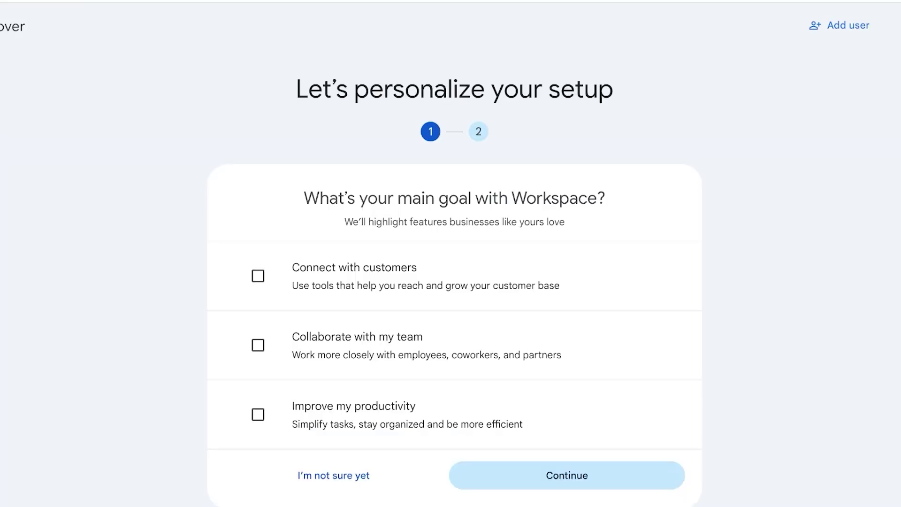
# Skip both setup personalization questions by answering I'm not sure yet and I'm not sure
pyautogui.scroll(-1, 455, 277)
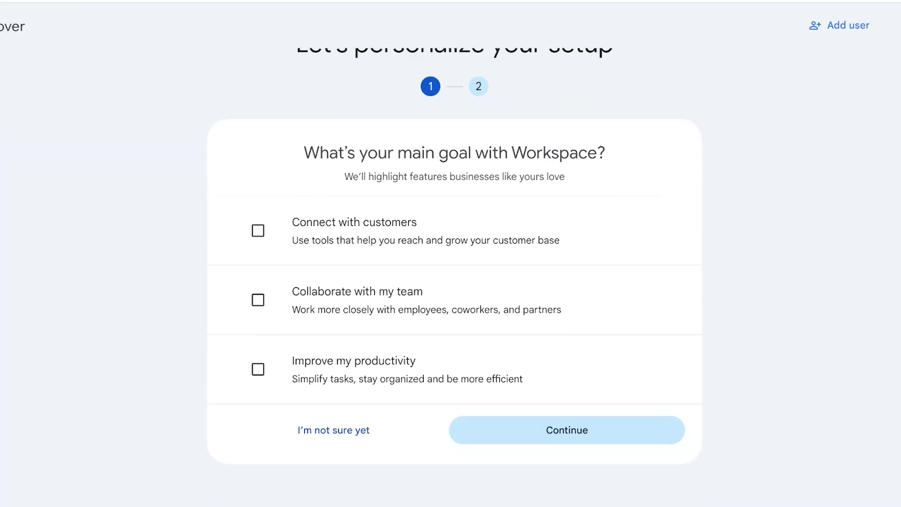
pyautogui.click(334, 430)
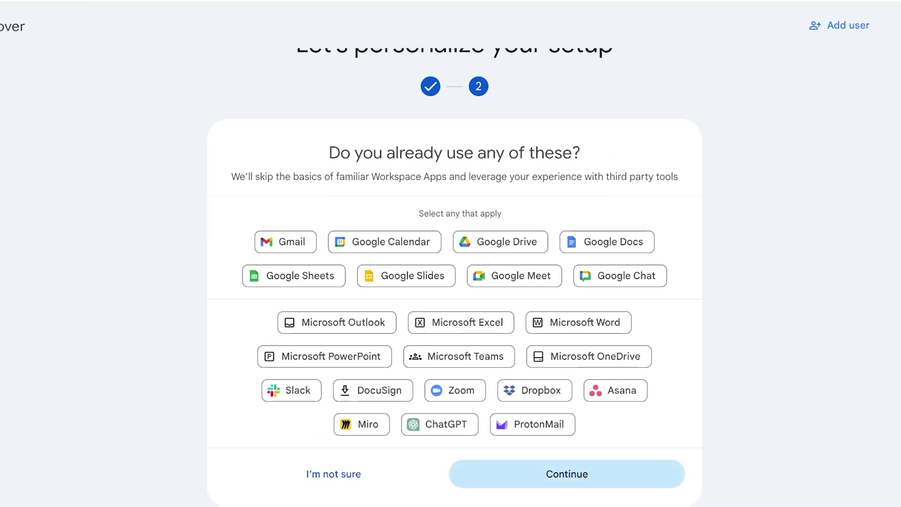
pyautogui.click(334, 474)
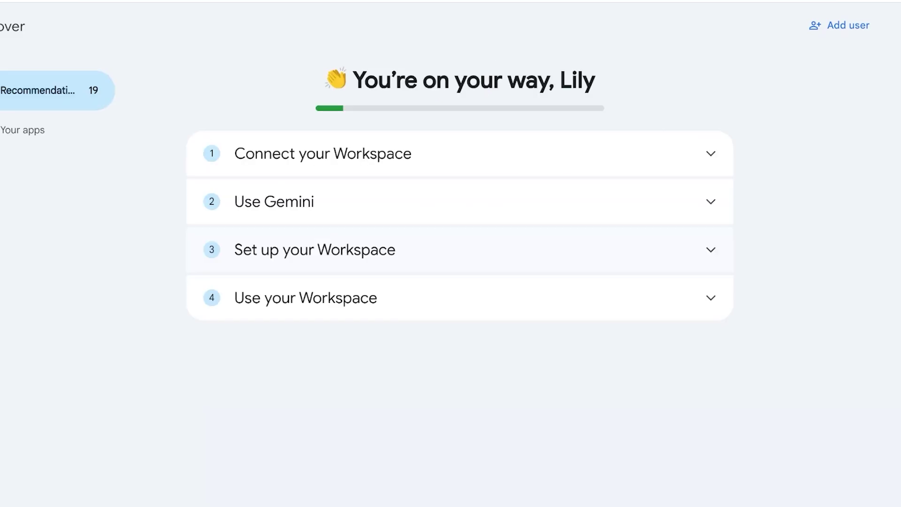
# Check the signed-in domain account's address, collapse the checklist, and launch Admin from Google apps
pyautogui.scroll(-4, 494, 272)
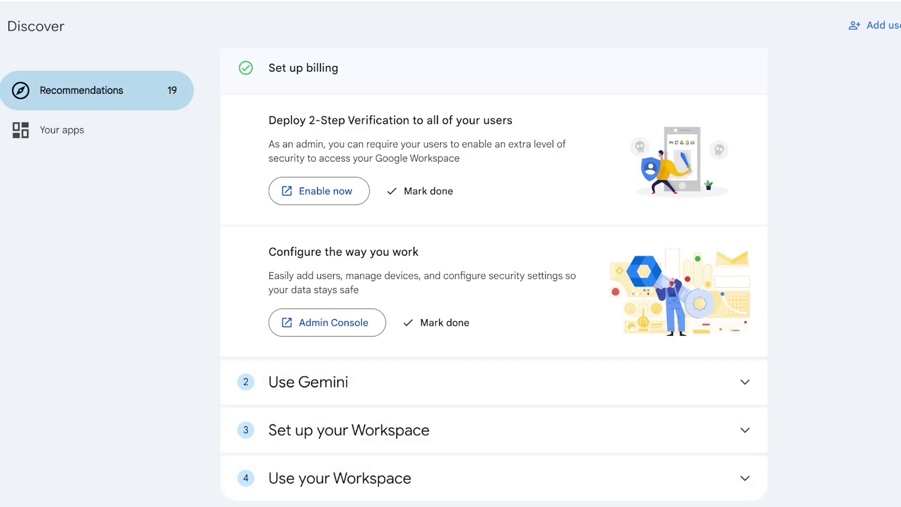
pyautogui.scroll(7, 494, 272)
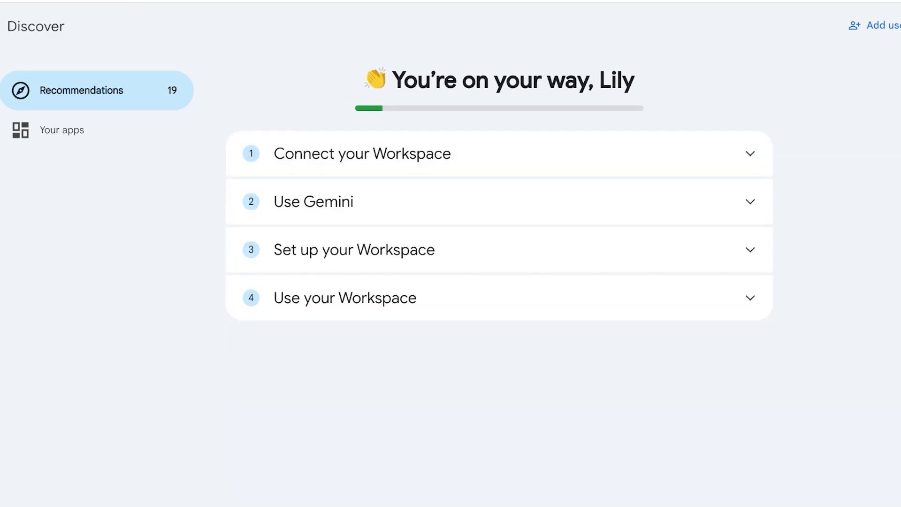
pyautogui.click(884, 26)
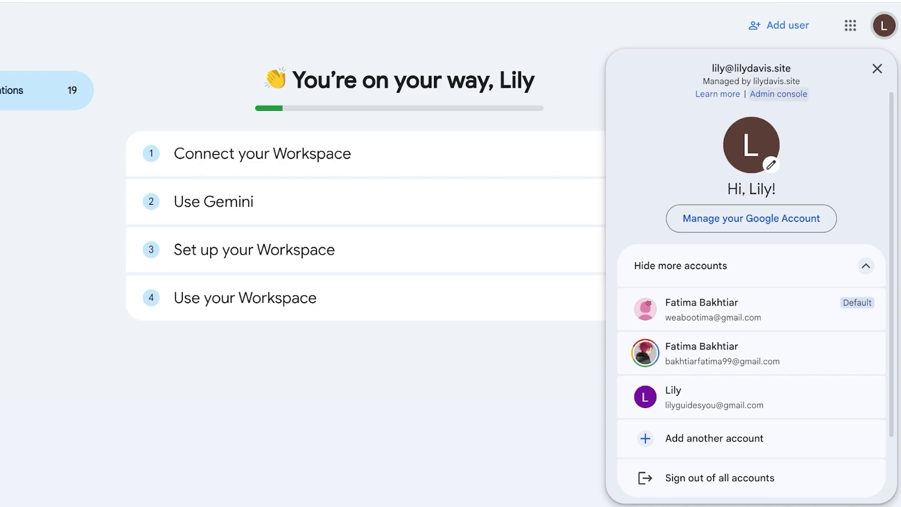
pyautogui.moveTo(713, 69); pyautogui.dragTo(791, 69)
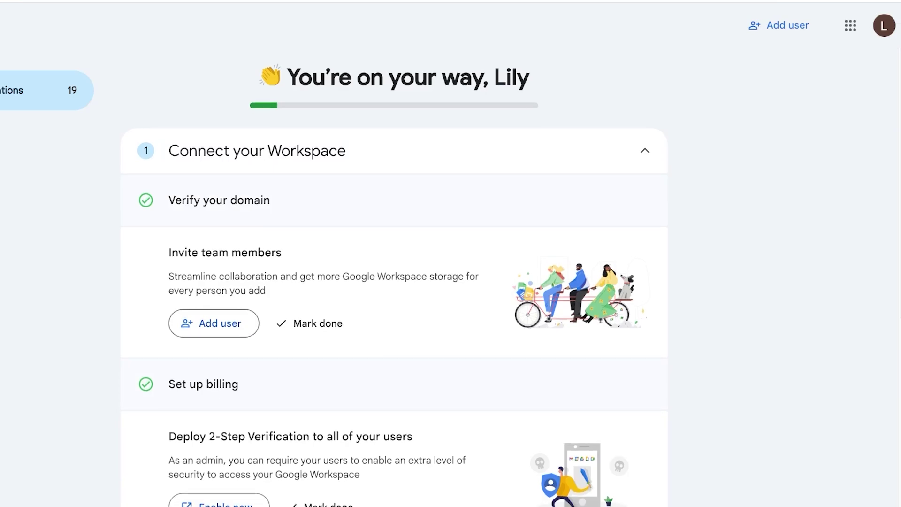
pyautogui.click(644, 151)
pyautogui.click(850, 26)
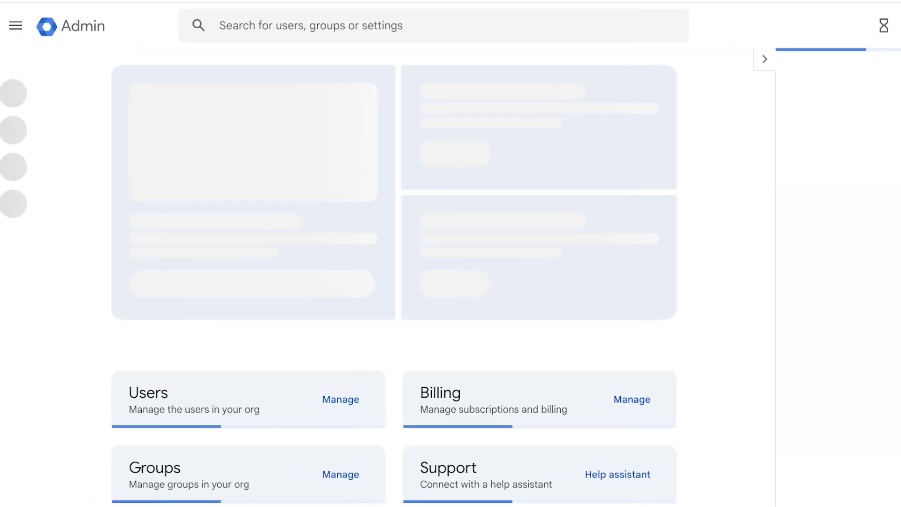
# Scroll the Admin console home page to review the welcome banner and setup steps
pyautogui.scroll(-6, 394, 282)
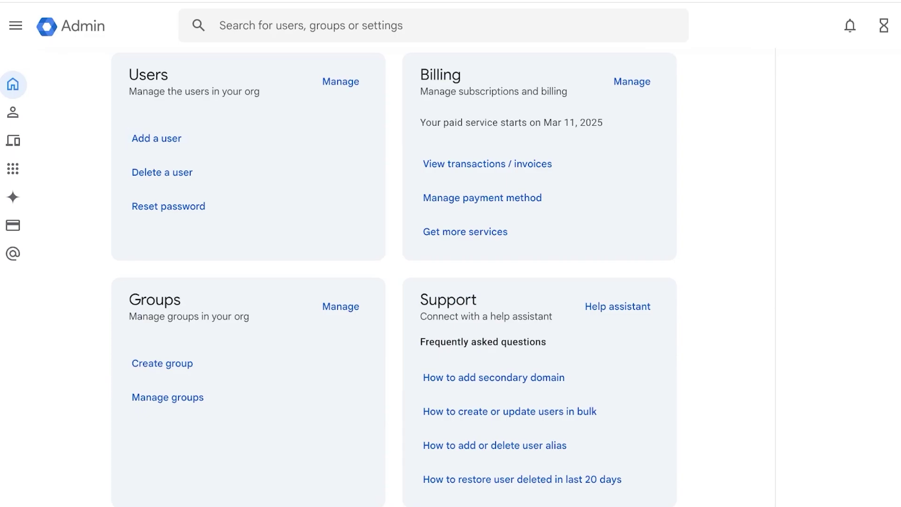
pyautogui.scroll(-1, 394, 277)
pyautogui.scroll(8, 394, 276)
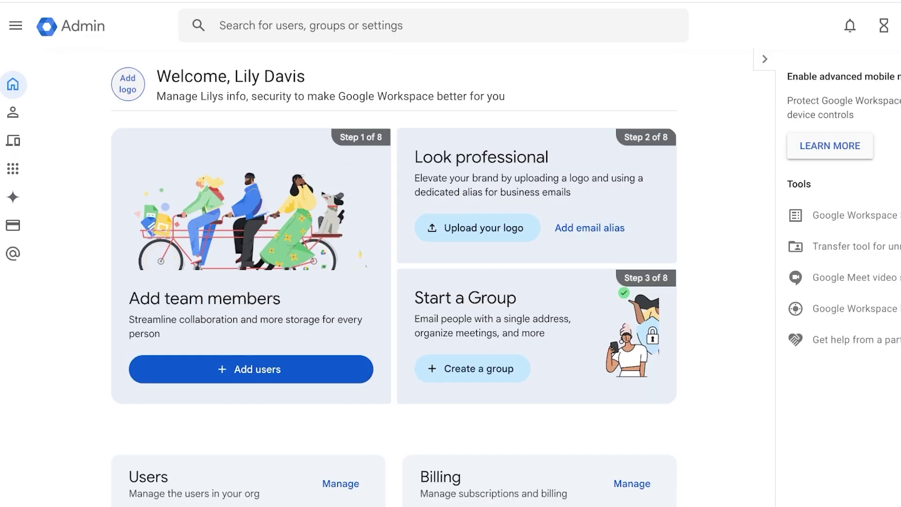
pyautogui.moveTo(13, 113)
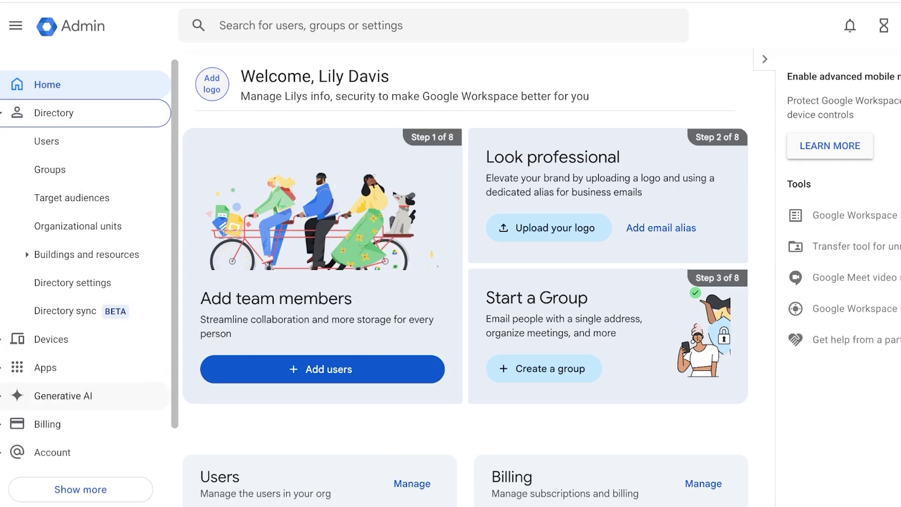
# Open the new Gmail inbox from the apps grid, then return to the Admin console
pyautogui.click(853, 26)
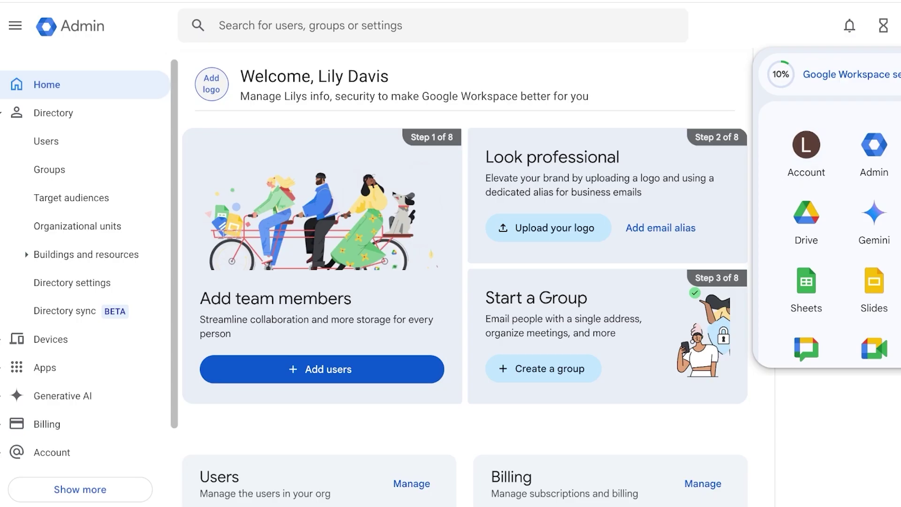
pyautogui.press('Escape')
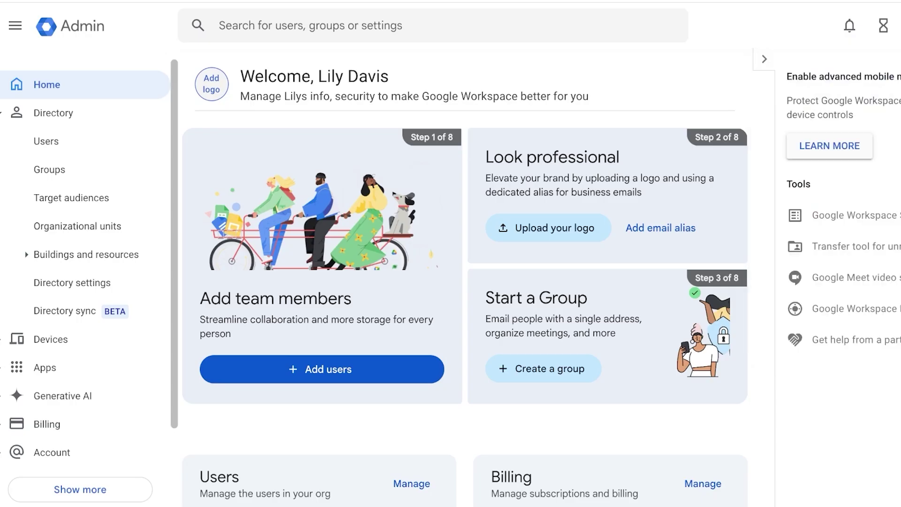